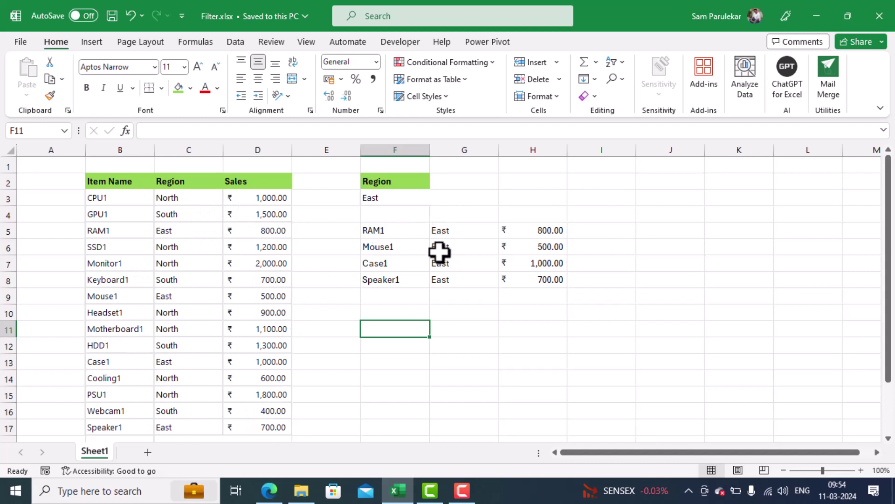
- Enter North as the F3 region, then replace it with South
{"action": "left_click", "coordinate": [396, 198]}
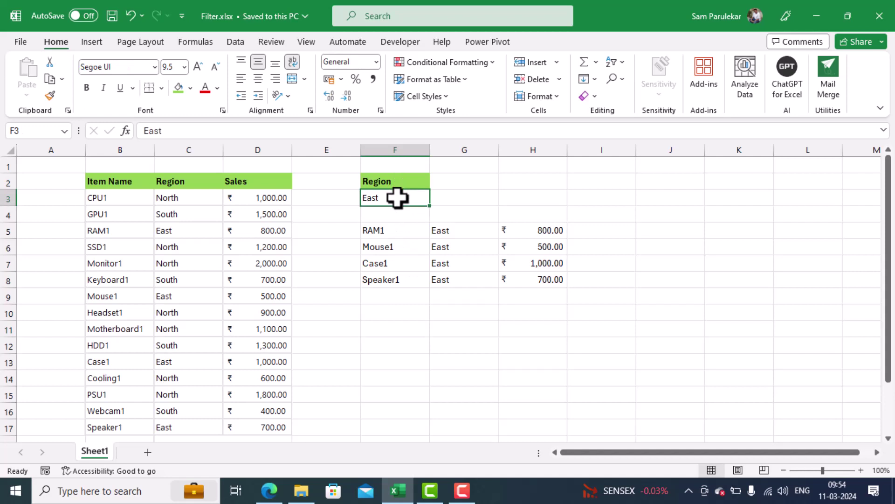
{"action": "type", "text": "North"}
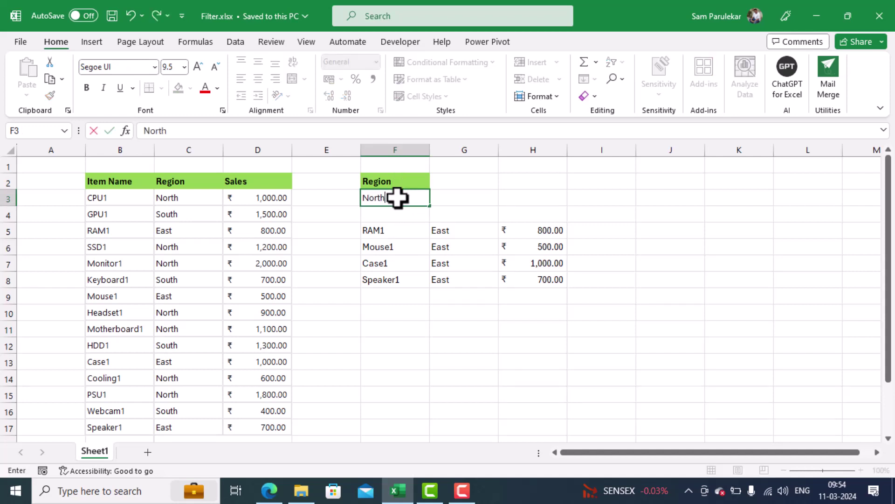
{"action": "key", "text": "Return"}
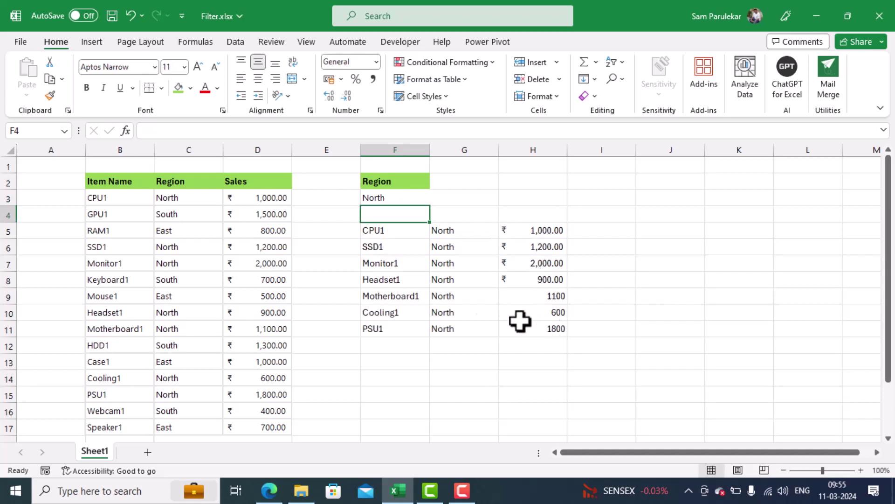
{"action": "left_click", "coordinate": [372, 196]}
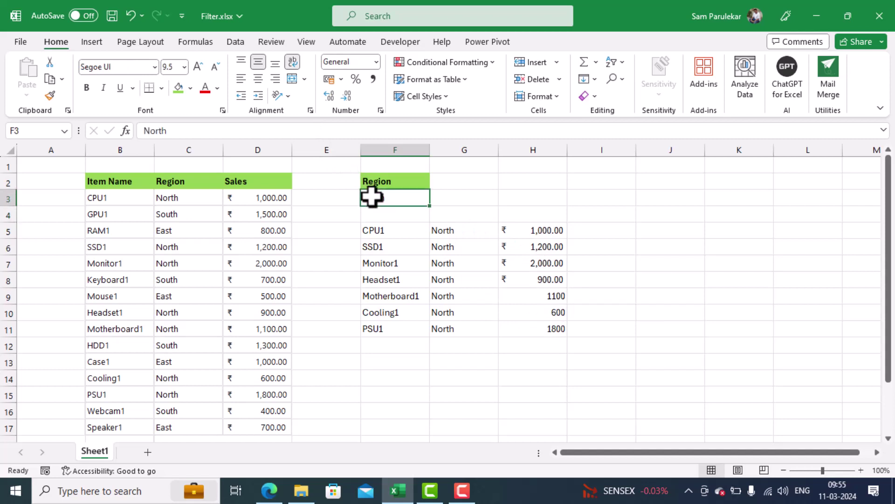
{"action": "type", "text": "South"}
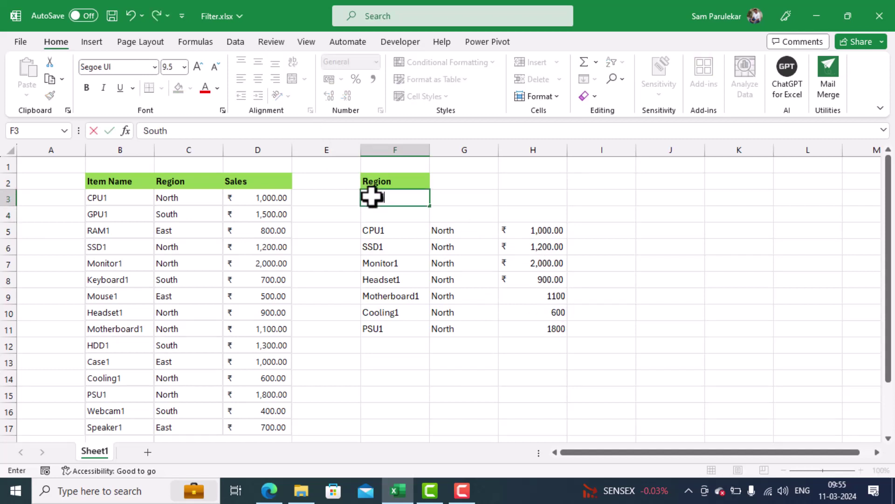
{"action": "key", "text": "Return"}
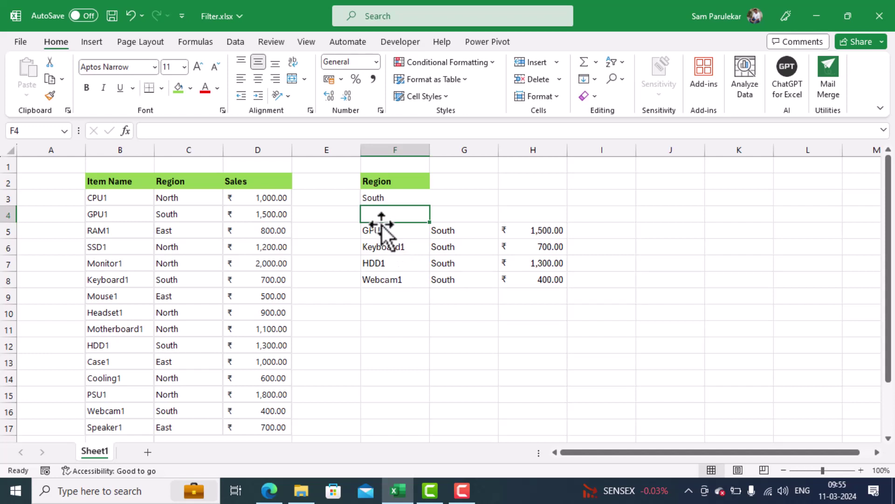
- Delete the old results in F5:H9 and start =filter( in F5
{"action": "left_click_drag", "start_coordinate": [381, 228], "coordinate": [533, 296]}
{"action": "key", "text": "Delete"}
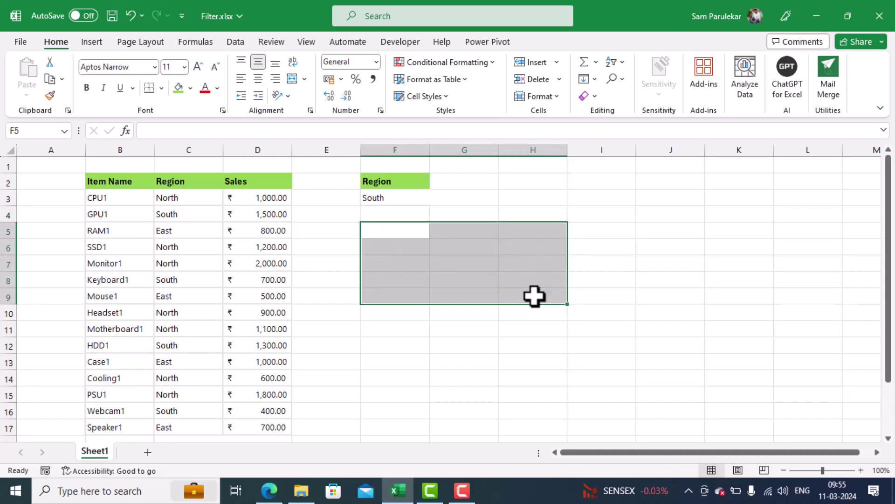
{"action": "left_click", "coordinate": [410, 234]}
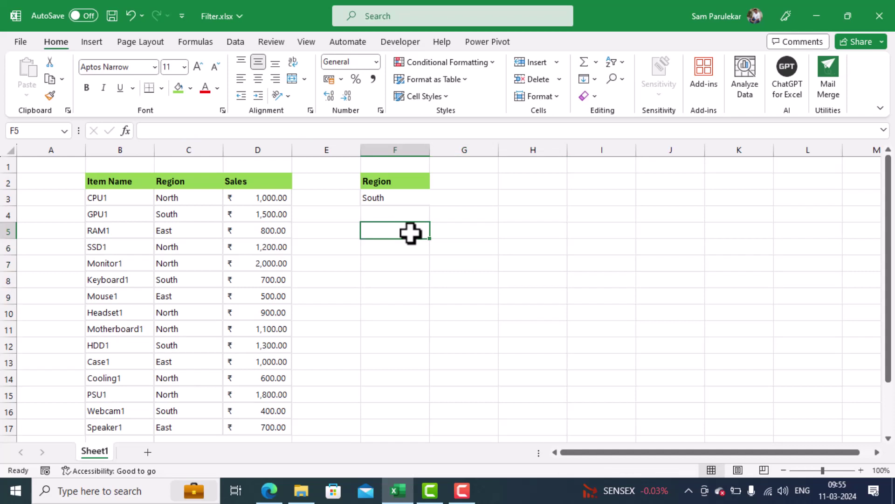
{"action": "type", "text": "="}
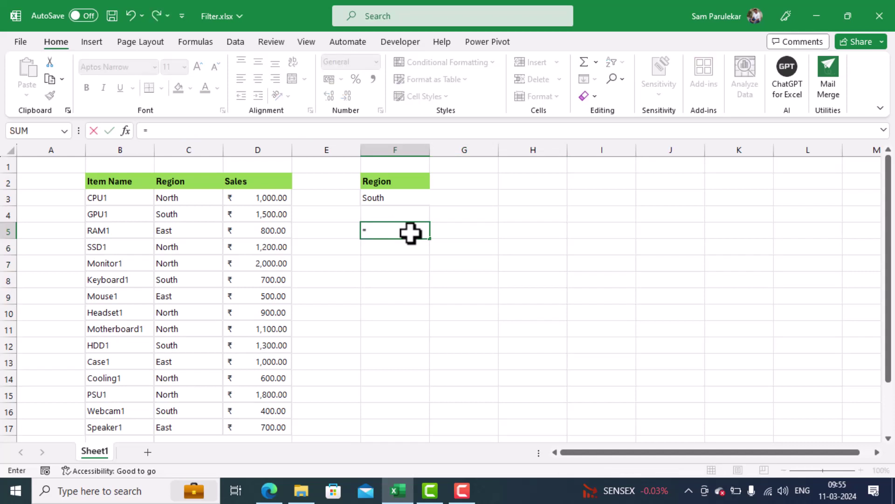
{"action": "type", "text": "f"}
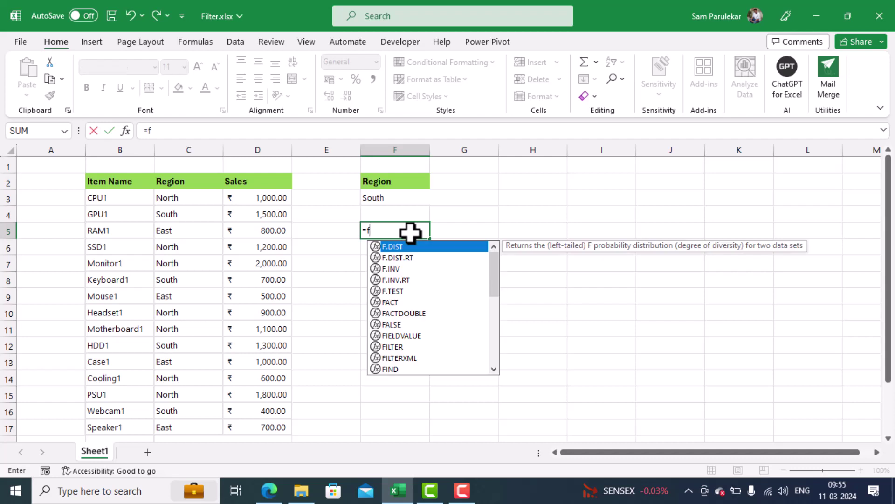
{"action": "type", "text": "ilter"}
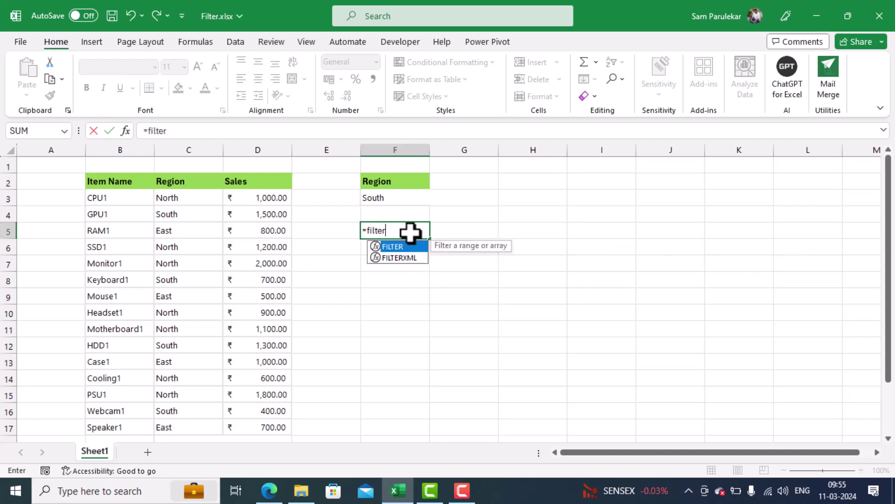
{"action": "type", "text": "("}
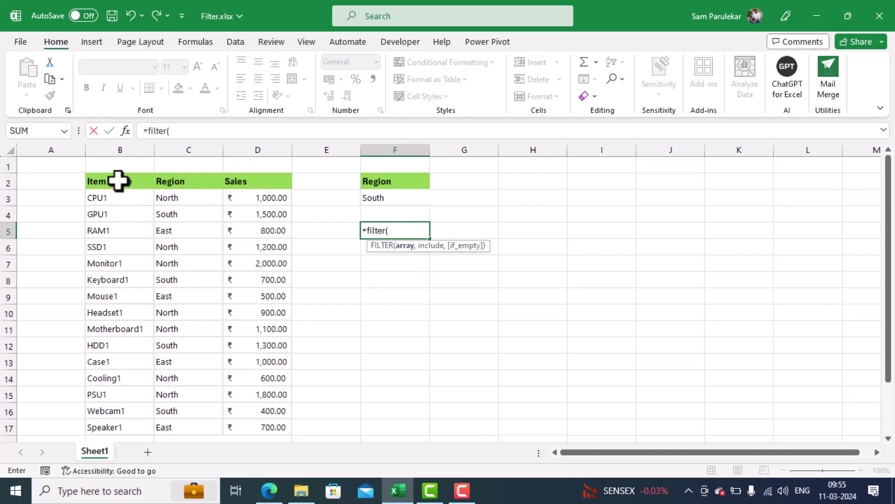
- Complete =FILTER(B2:D17,C2:C17=F3) in F5 to list GPU1, Keyboard1, HDD1 and Webcam1
{"action": "left_click_drag", "start_coordinate": [118, 181], "coordinate": [269, 394]}
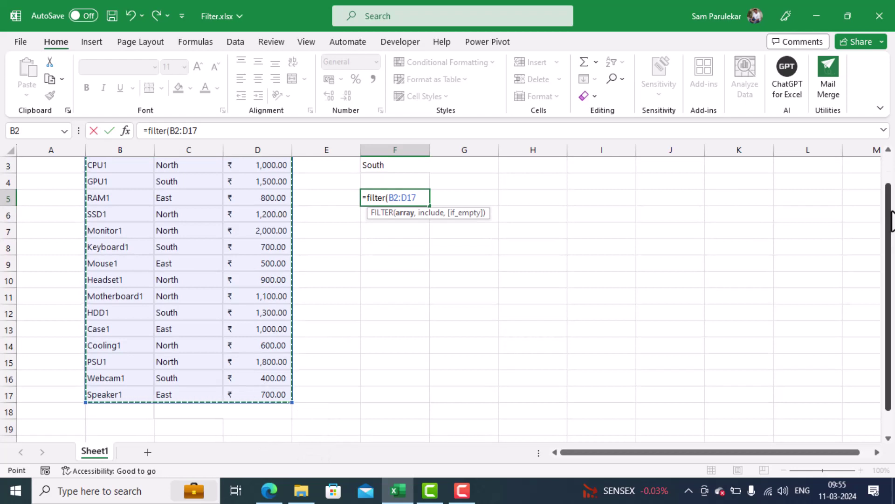
{"action": "left_click_drag", "start_coordinate": [891, 219], "coordinate": [890, 178]}
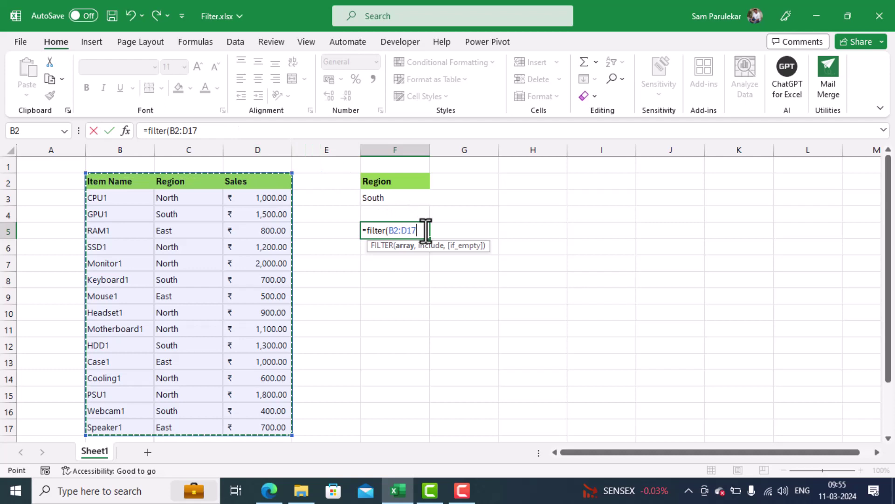
{"action": "type", "text": ","}
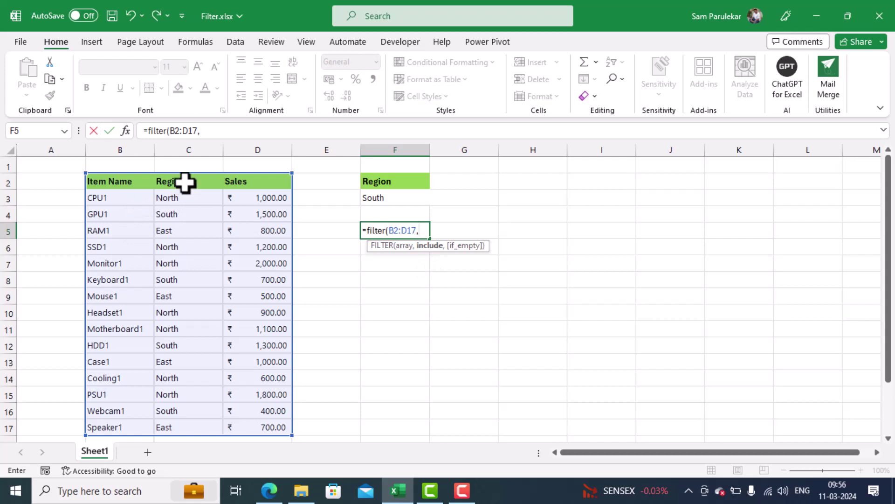
{"action": "left_click_drag", "start_coordinate": [185, 182], "coordinate": [189, 421]}
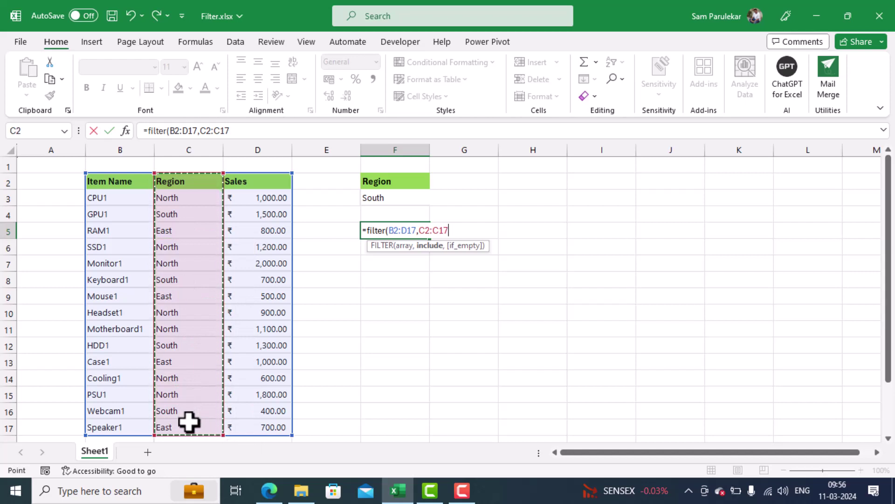
{"action": "type", "text": "="}
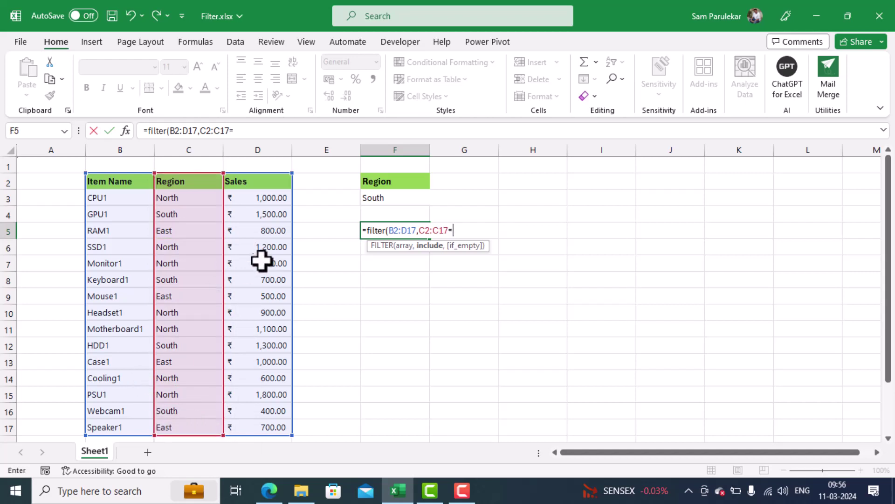
{"action": "left_click", "coordinate": [400, 198]}
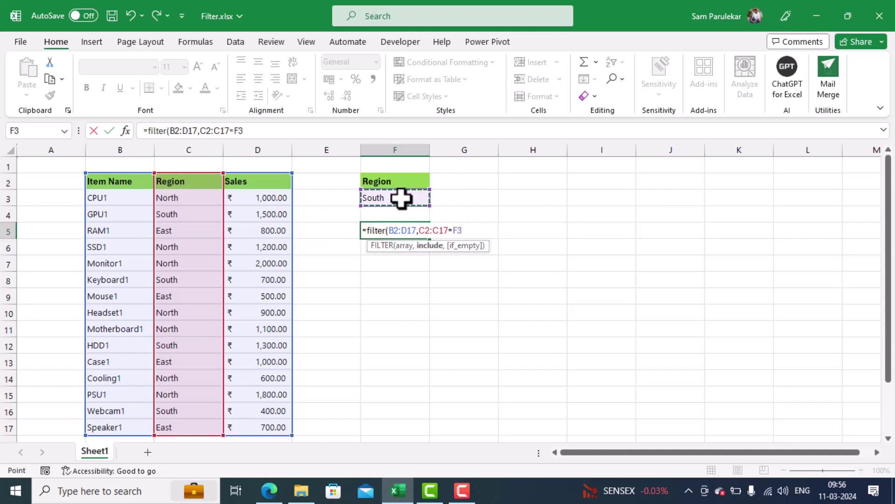
{"action": "type", "text": ")"}
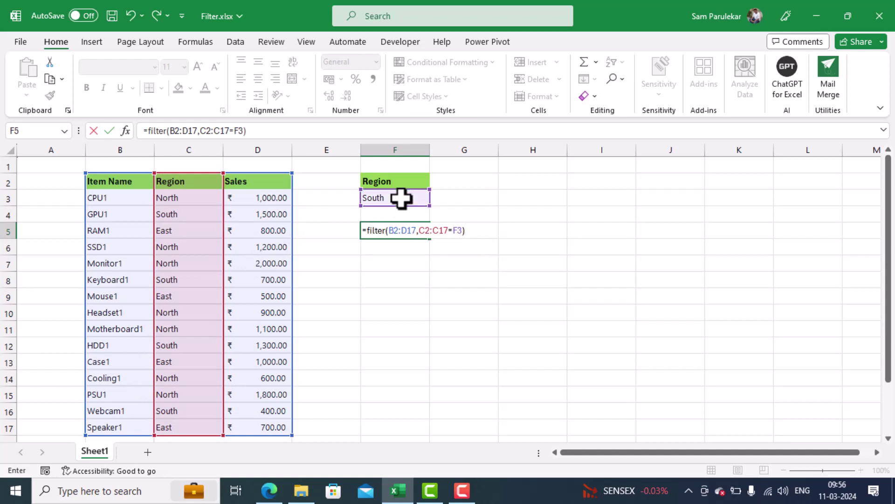
{"action": "key", "text": "Return"}
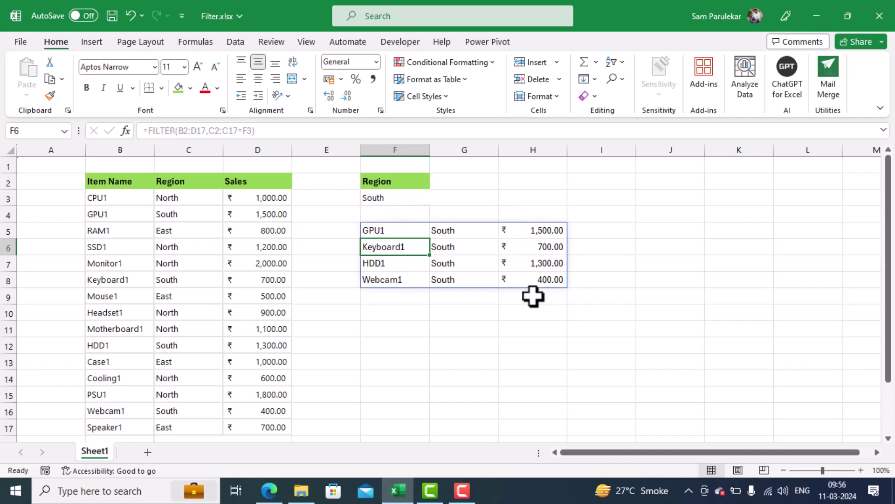
- Change the F3 region to East, then to North
{"action": "left_click", "coordinate": [381, 198]}
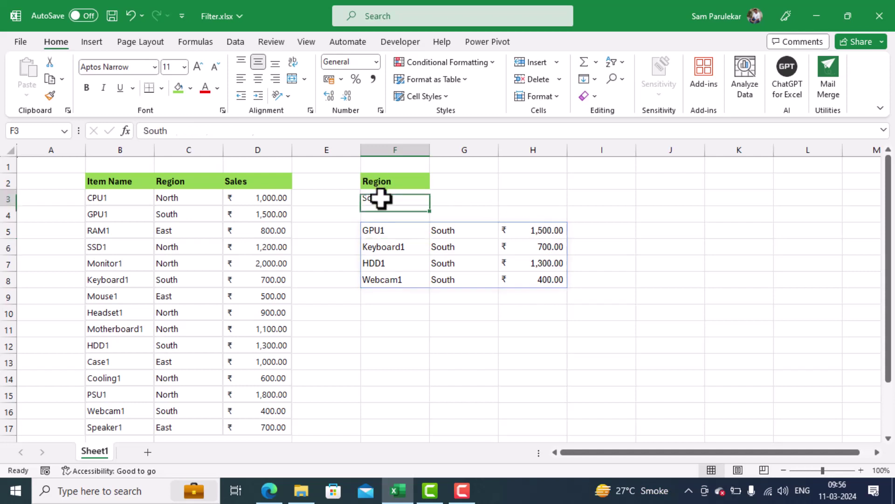
{"action": "type", "text": "Ess"}
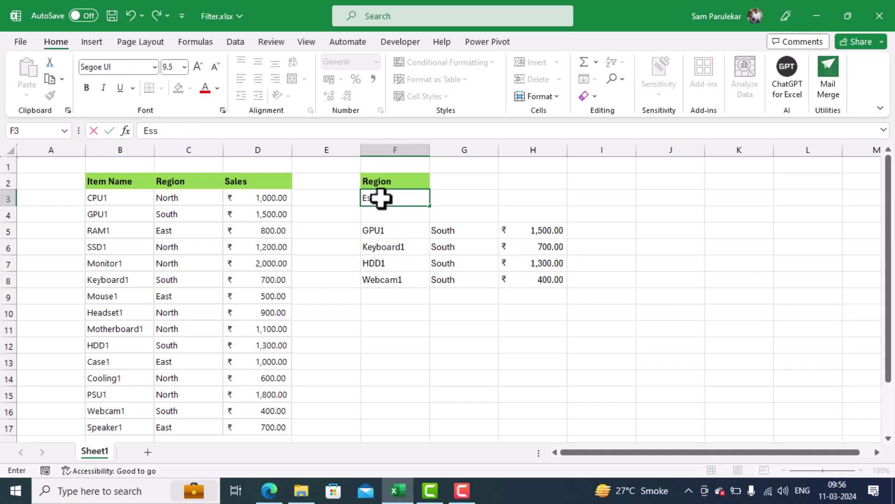
{"action": "key", "text": "BackSpace"}
{"action": "key", "text": "BackSpace"}
{"action": "key", "text": "Return"}
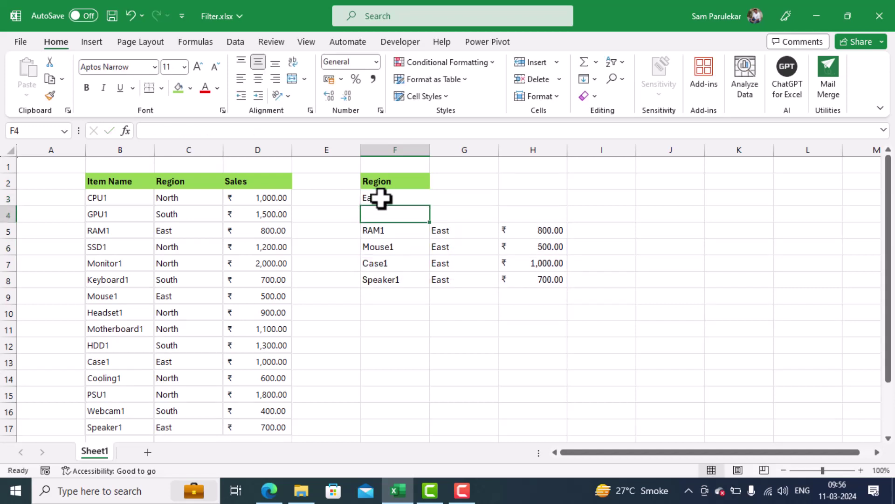
{"action": "left_click", "coordinate": [381, 199]}
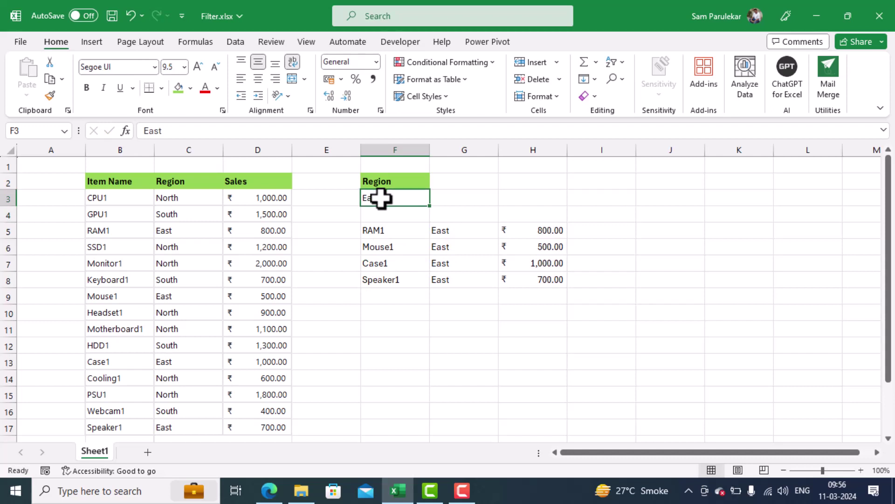
{"action": "type", "text": "North"}
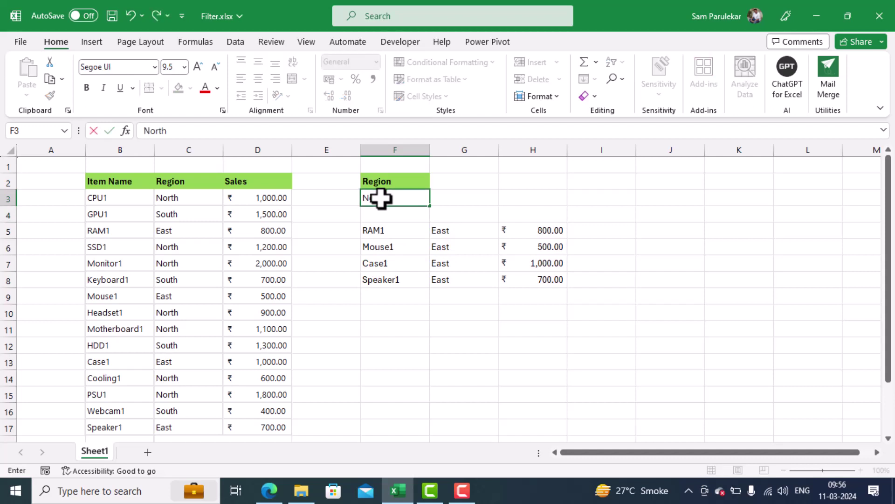
{"action": "key", "text": "Return"}
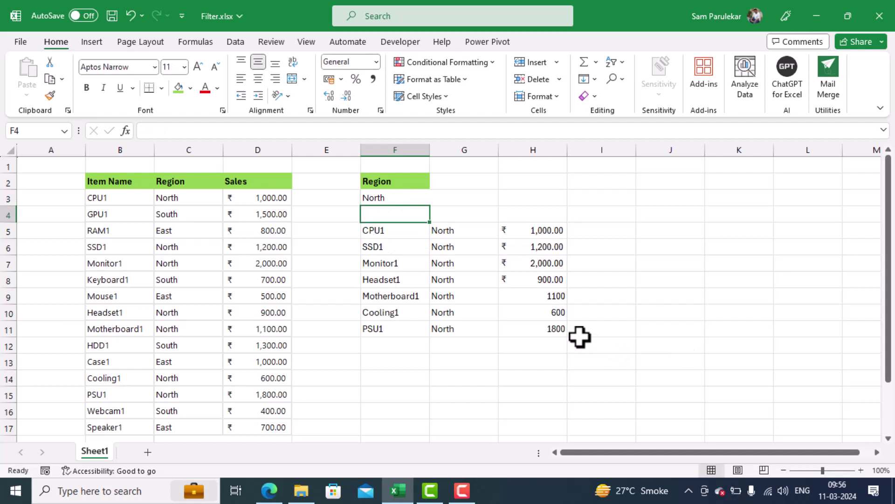
- Give the H9:H11 sales values an extra decimal and rupee Accounting format
{"action": "left_click_drag", "start_coordinate": [546, 296], "coordinate": [545, 332]}
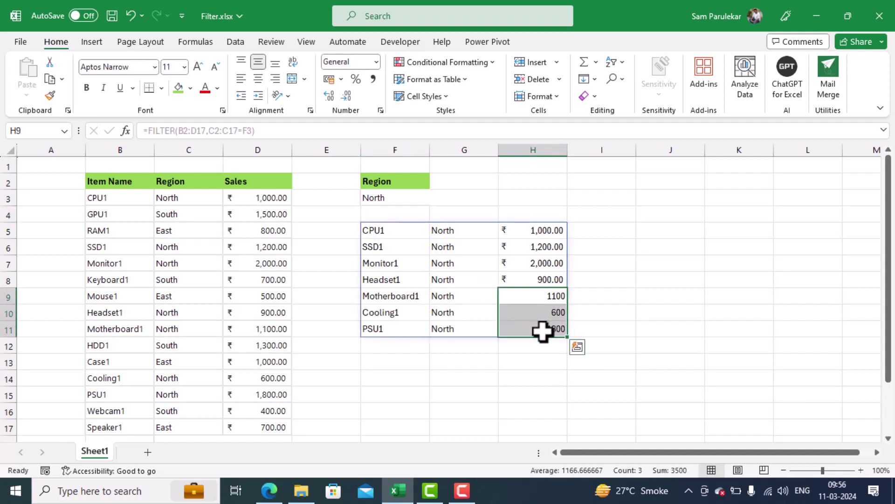
{"action": "left_click", "coordinate": [329, 96]}
{"action": "left_click", "coordinate": [326, 78]}
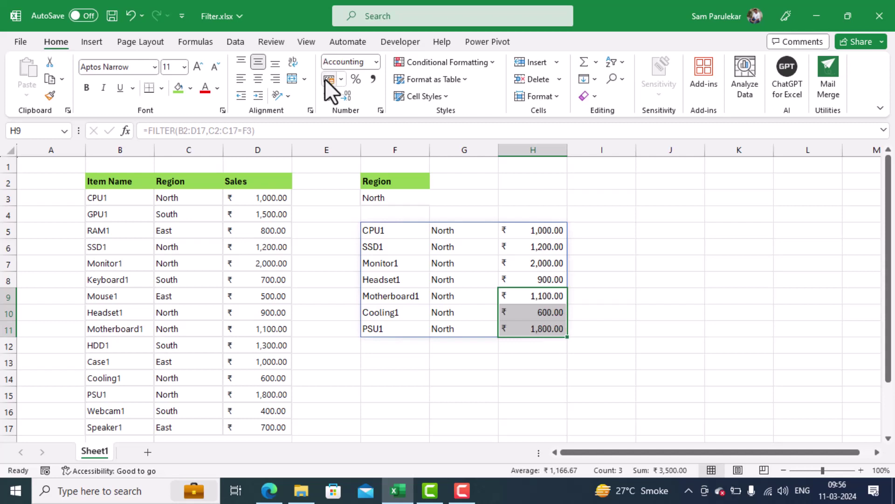
{"action": "left_click", "coordinate": [634, 261]}
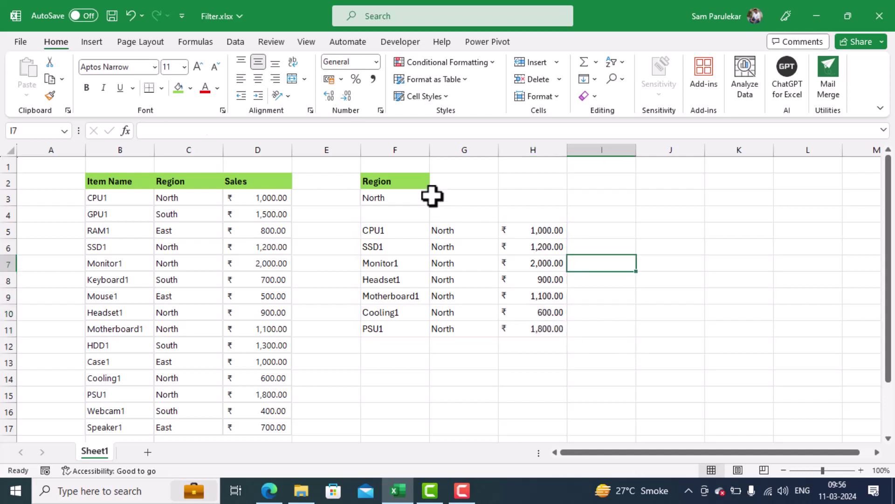
{"action": "left_click", "coordinate": [411, 201]}
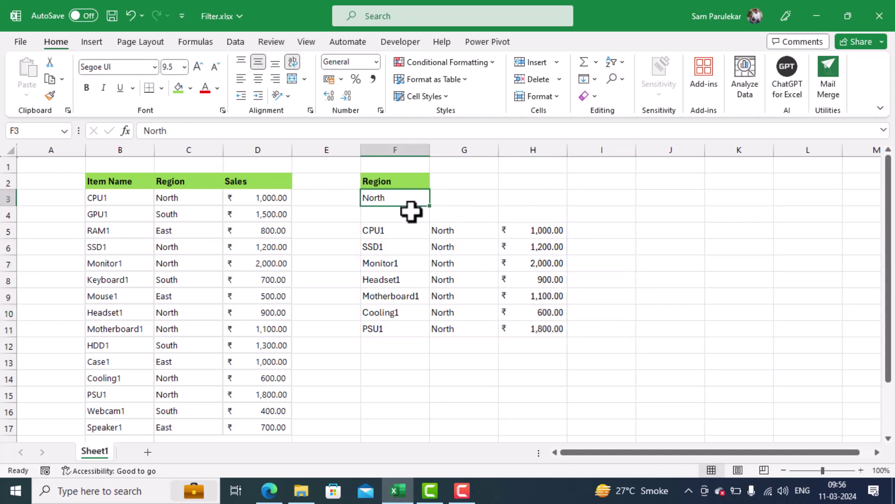
- Enter West in F3, then put F5's FILTER formula back into edit mode
{"action": "type", "text": "West"}
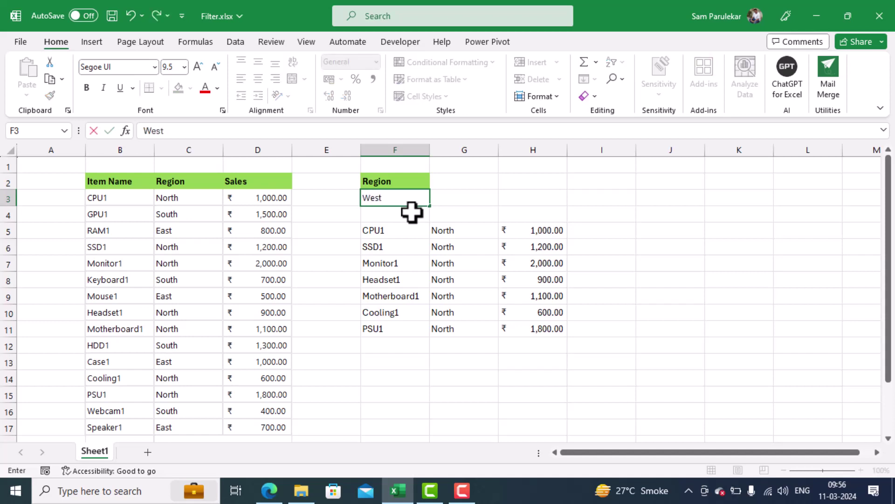
{"action": "key", "text": "Return"}
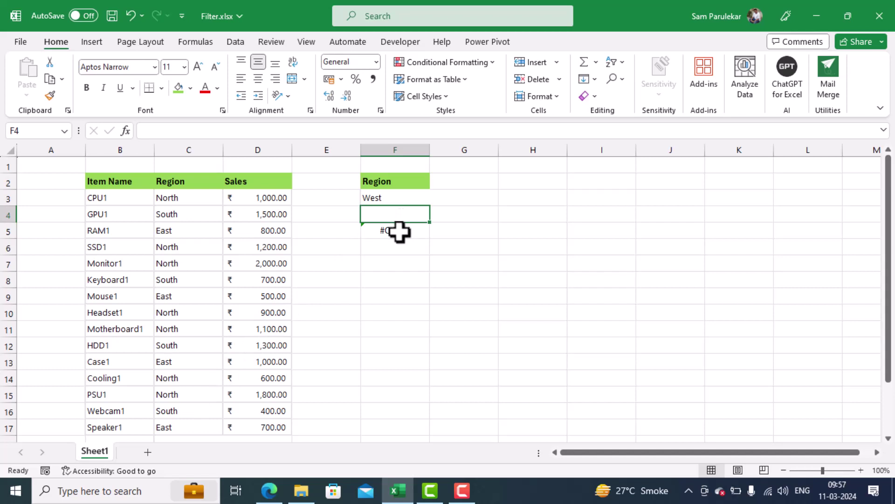
{"action": "left_click", "coordinate": [399, 231]}
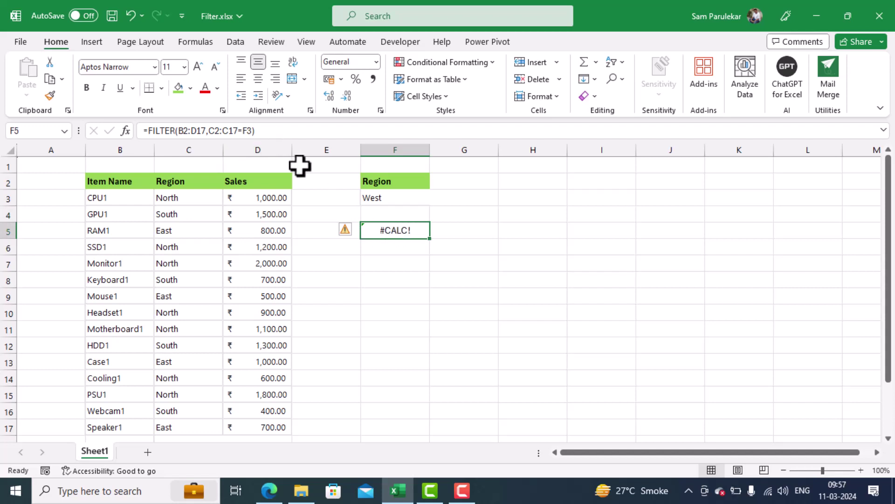
{"action": "key", "text": "F2"}
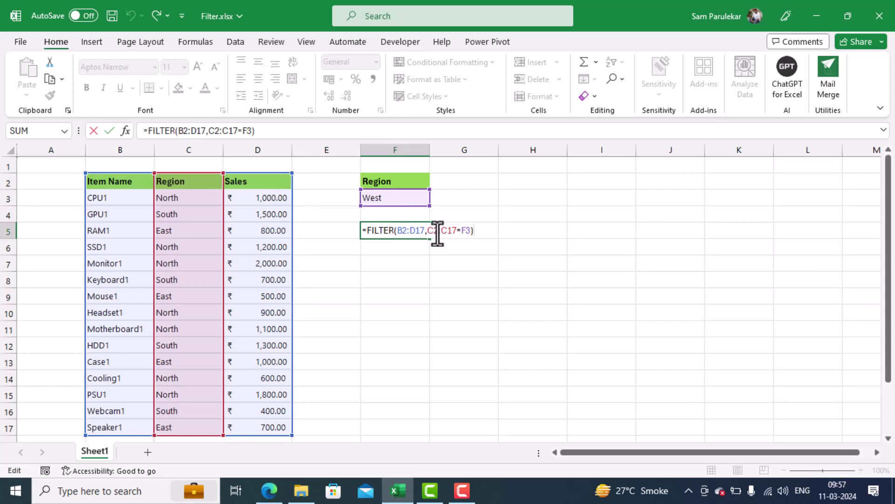
- Append ,"Data not found" as the if_empty argument of F5's FILTER formula and commit it
{"action": "left_click", "coordinate": [468, 231]}
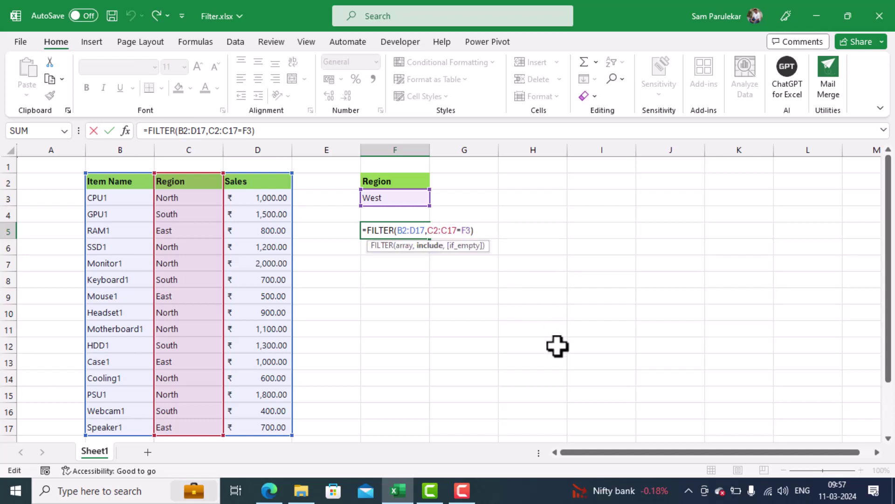
{"action": "type", "text": ","}
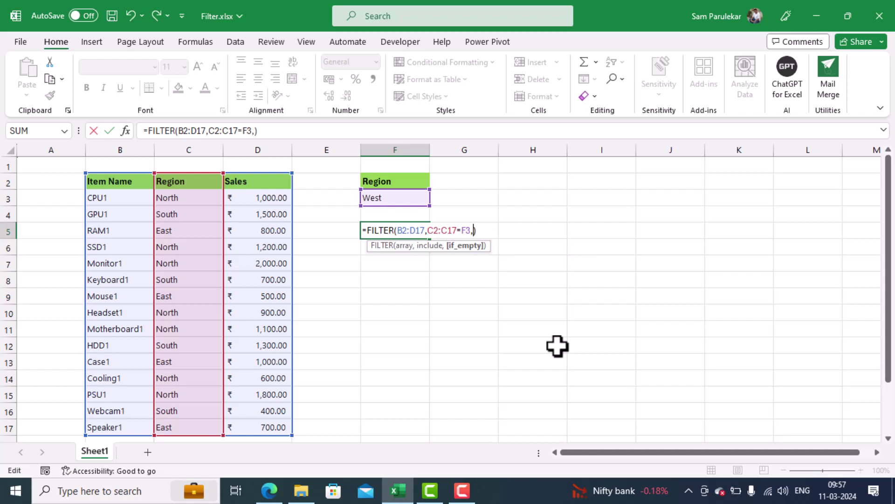
{"action": "type", "text": "\""}
{"action": "type", "text": "Data"}
{"action": "type", "text": " not"}
{"action": "type", "text": " foun"}
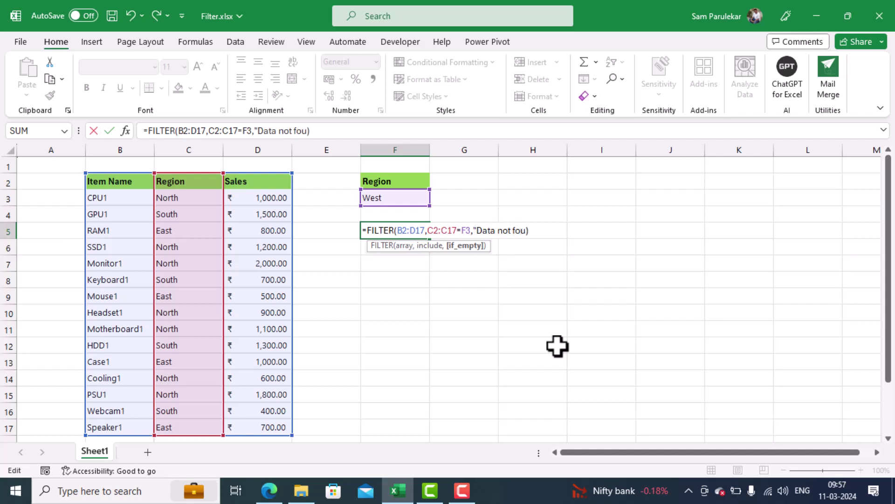
{"action": "type", "text": "d\""}
{"action": "left_click", "coordinate": [111, 130]}
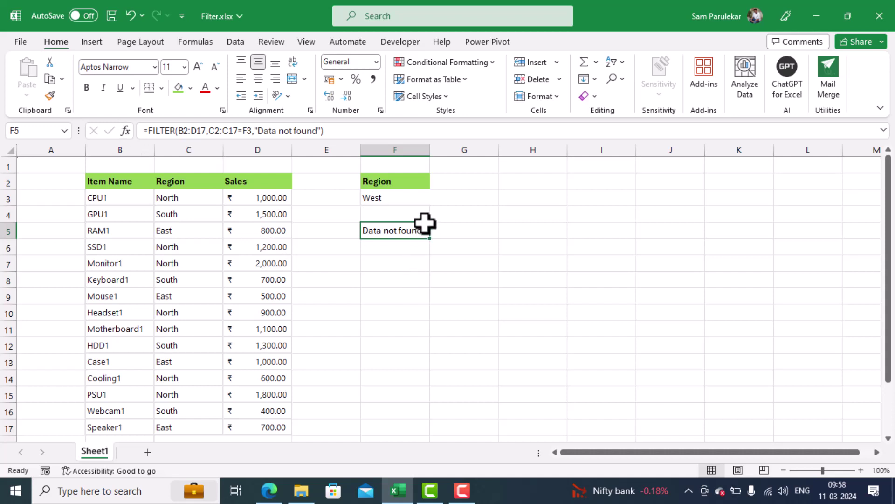
{"action": "left_click", "coordinate": [416, 200]}
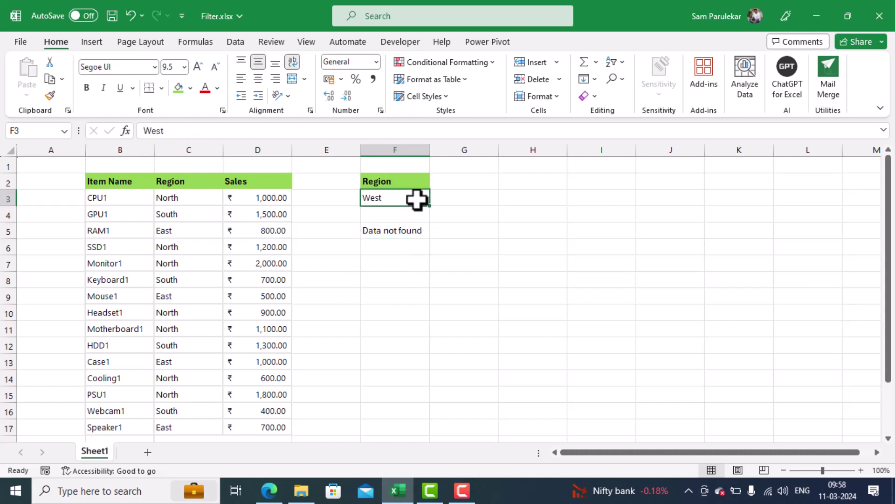
{"action": "type", "text": "North"}
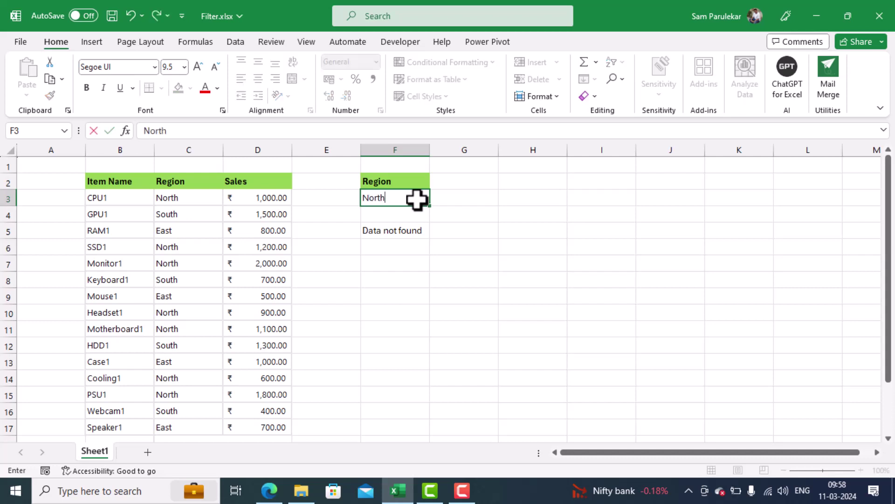
{"action": "key", "text": "ctrl+Return"}
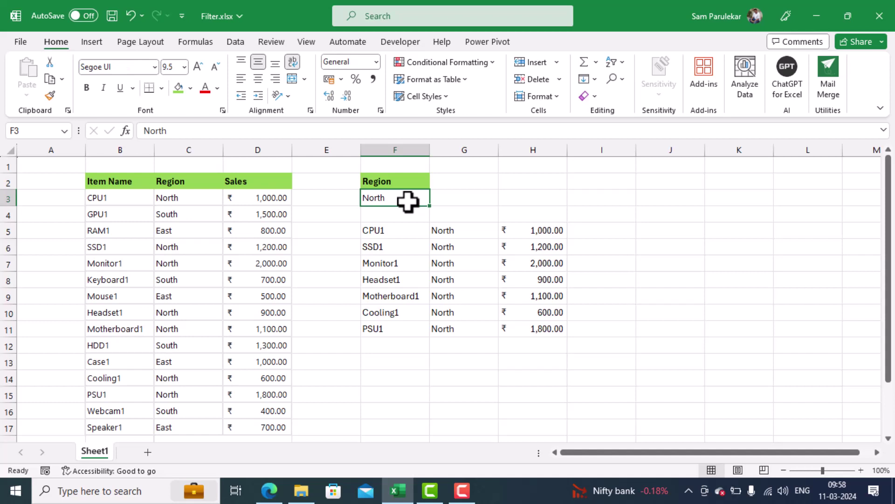
{"action": "type", "text": "South"}
{"action": "key", "text": "Return"}
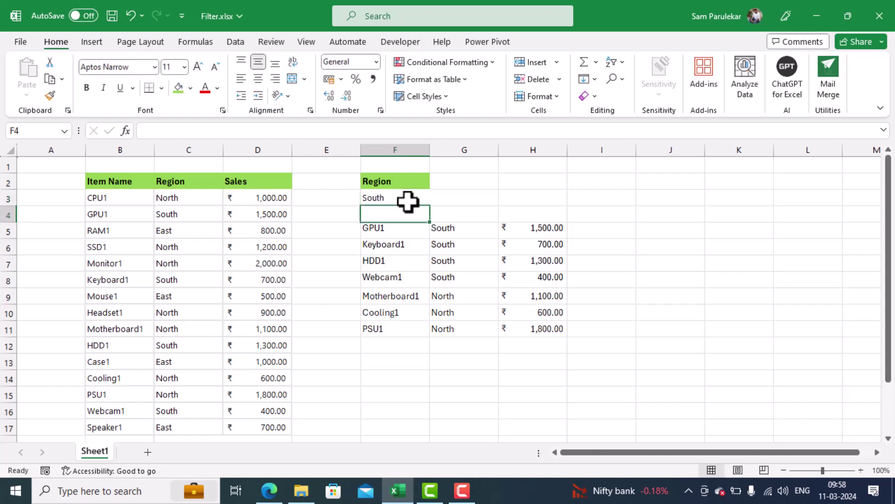
{"action": "left_click", "coordinate": [409, 198]}
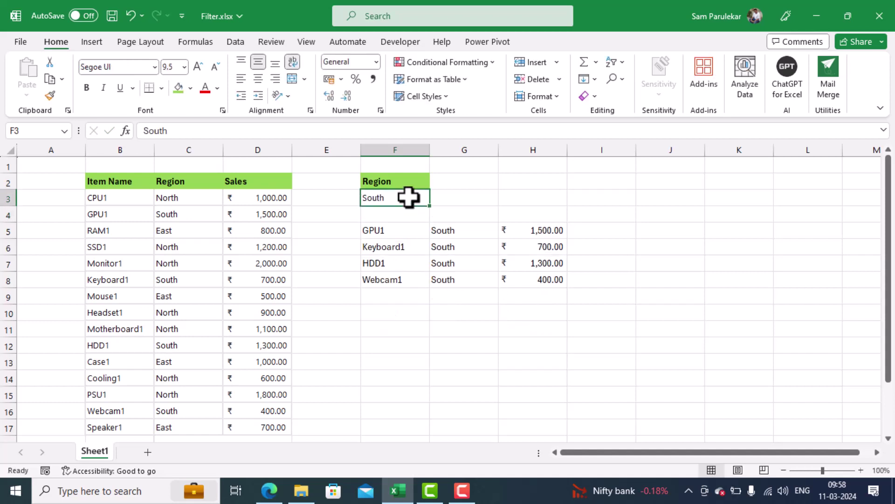
{"action": "type", "text": "East"}
{"action": "key", "text": "Return"}
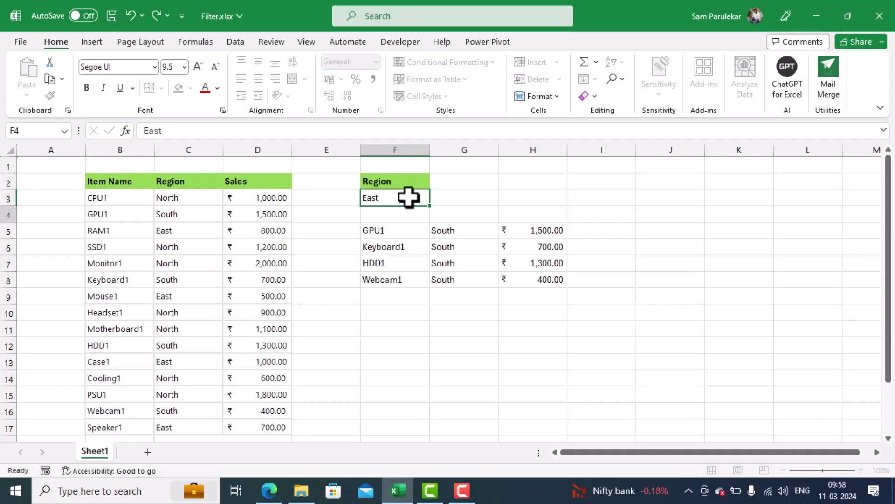
{"action": "left_click", "coordinate": [408, 198]}
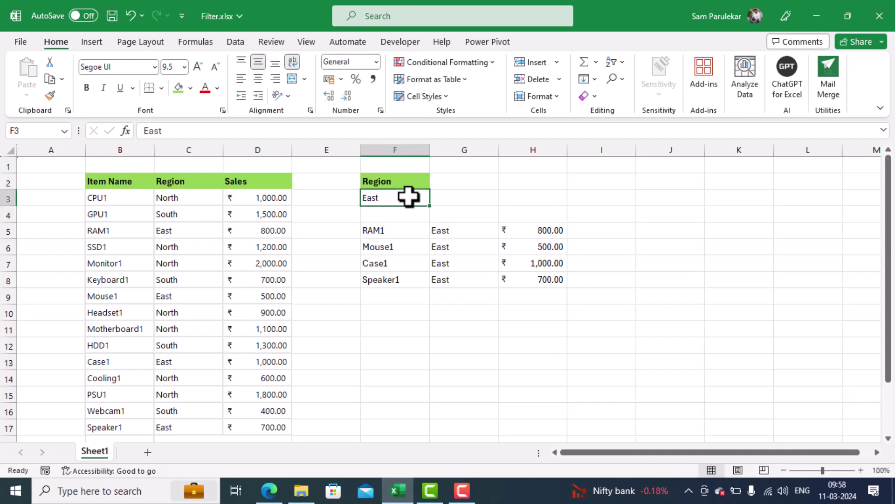
{"action": "type", "text": "West"}
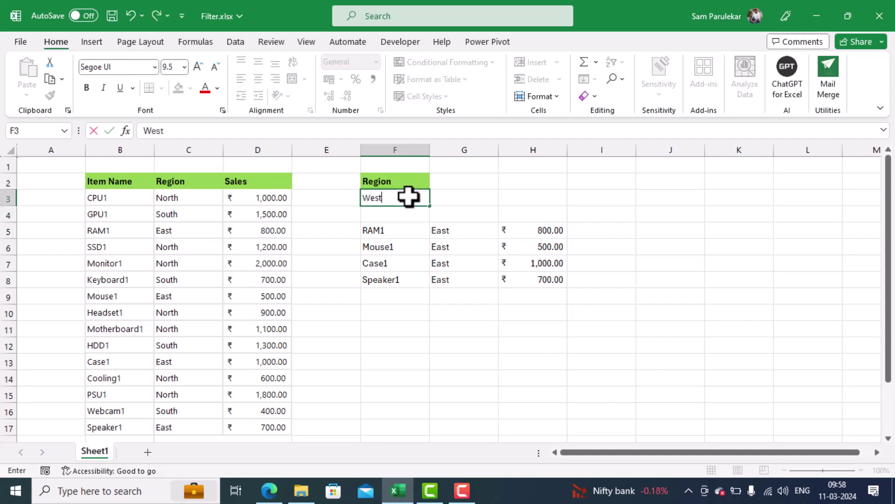
{"action": "key", "text": "Return"}
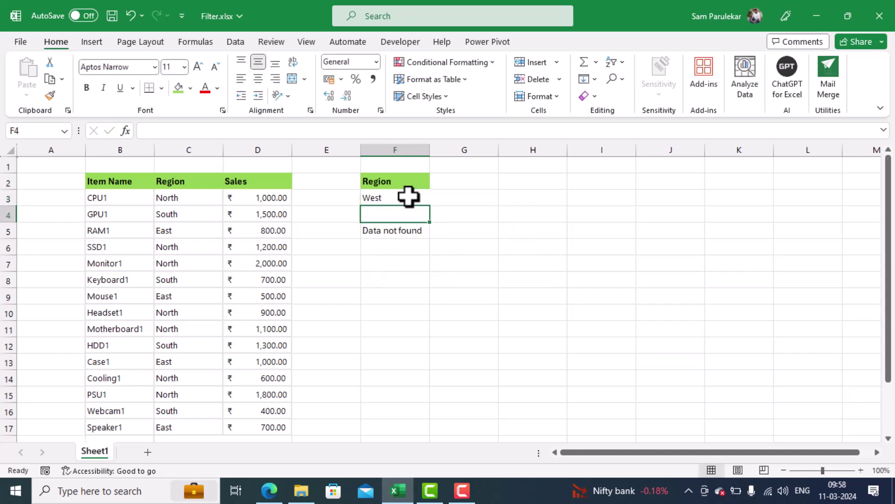
- Type the text note '=filter(array,criteria,if not found) into F7, correcting typos
{"action": "left_click", "coordinate": [408, 264]}
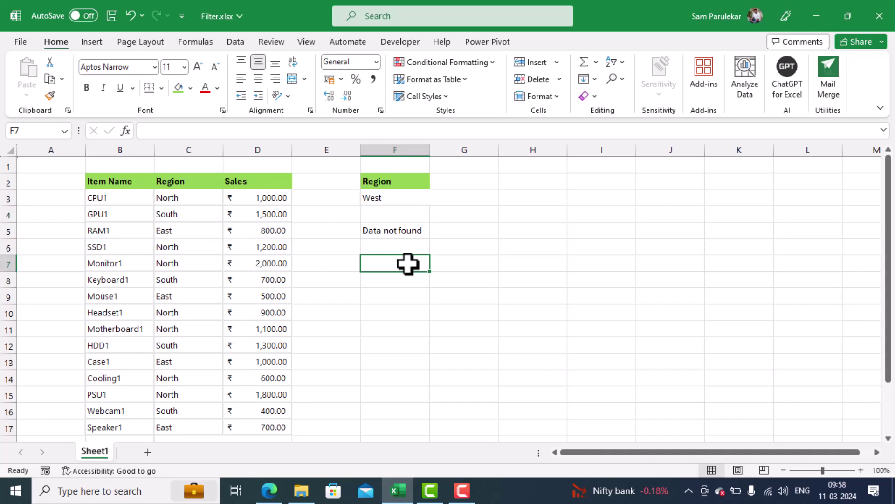
{"action": "type", "text": "="}
{"action": "key", "text": "BackSpace"}
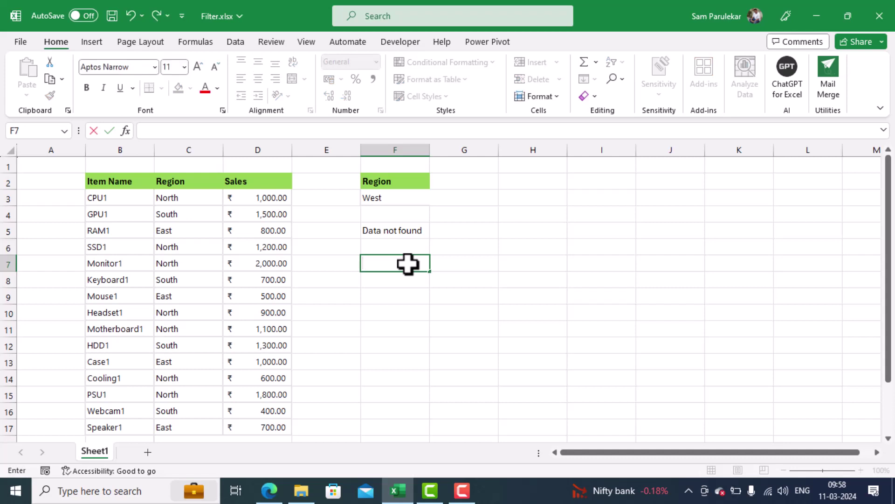
{"action": "type", "text": "'=filter(array"}
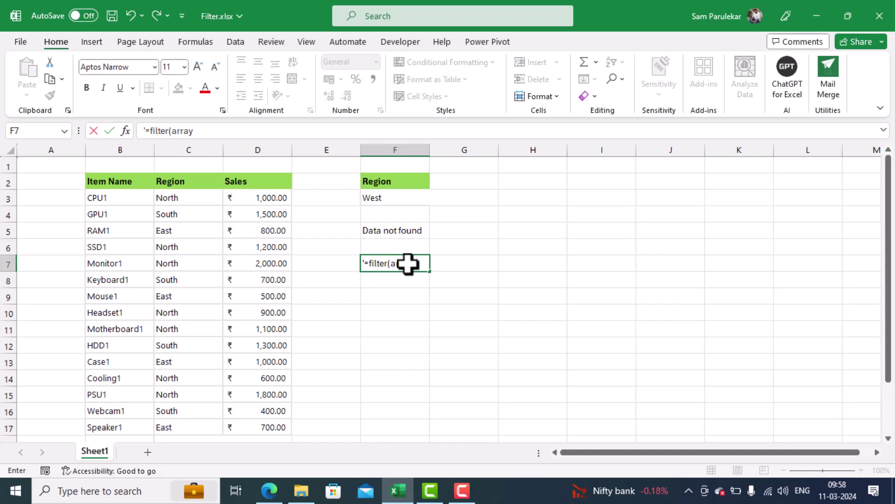
{"action": "type", "text": ","}
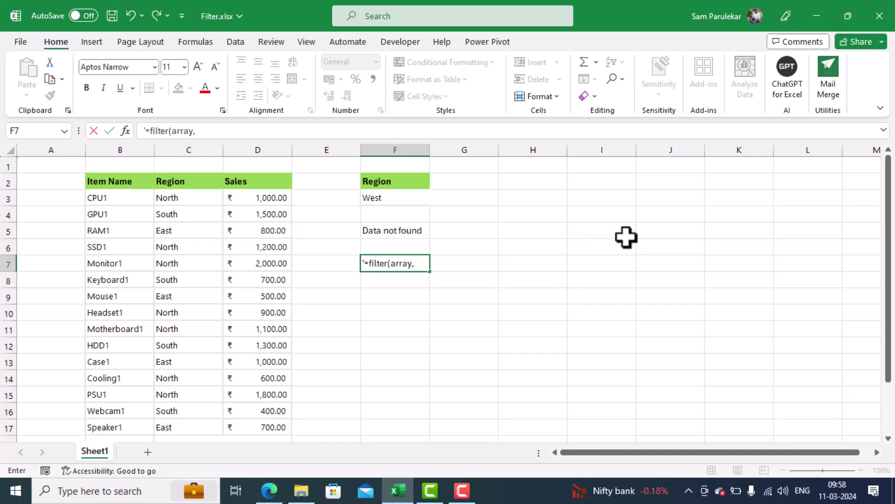
{"action": "type", "text": "criteria,if not f"}
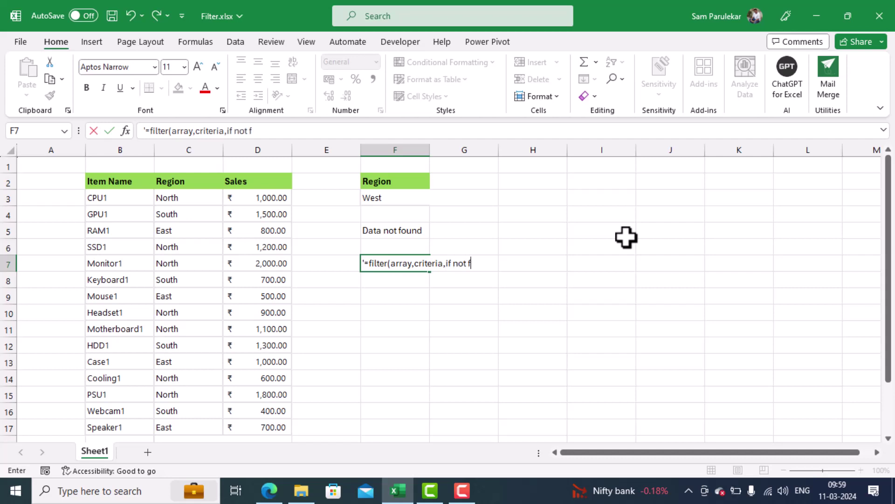
{"action": "type", "text": "ound)"}
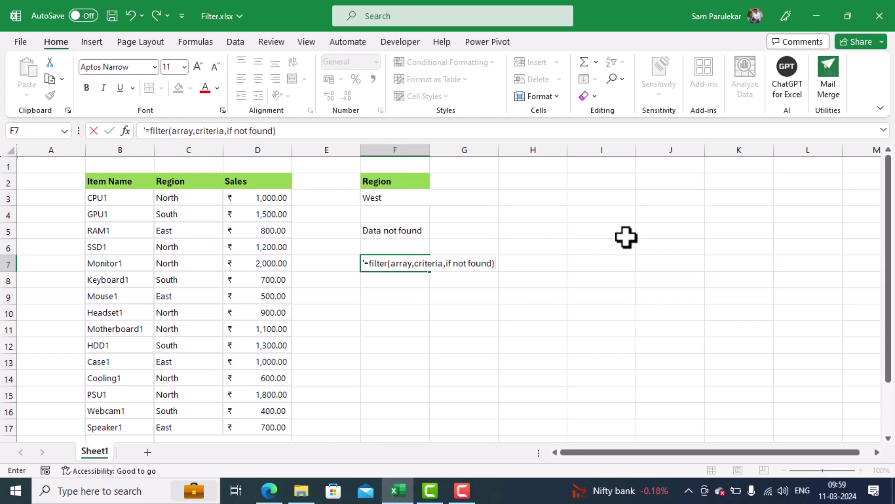